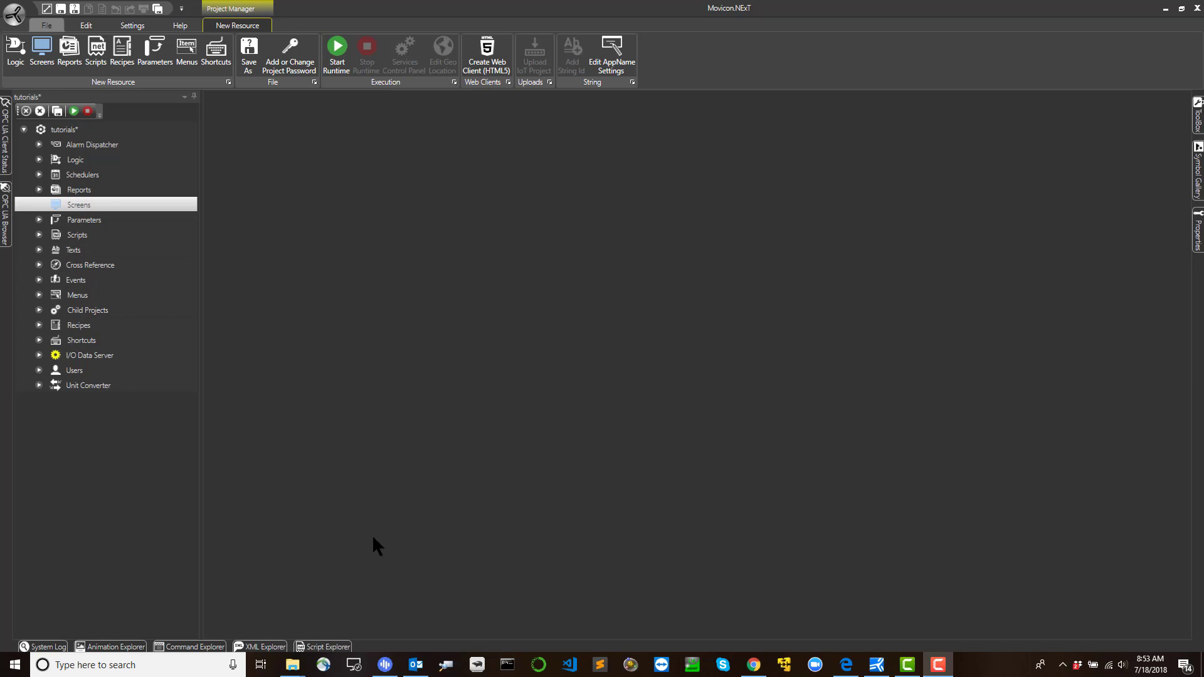
- Select the tutorials project root and create a new screen from the Screens node
{"action": "left_click", "coordinate": [63, 130]}
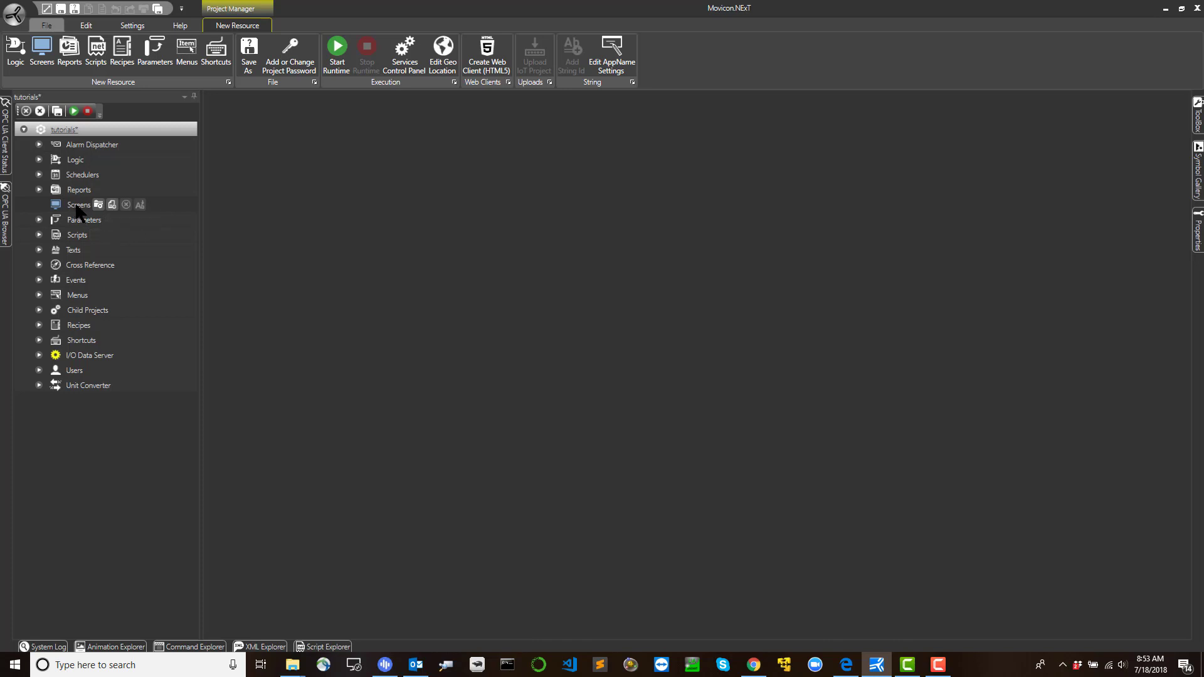
{"action": "left_click", "coordinate": [112, 206]}
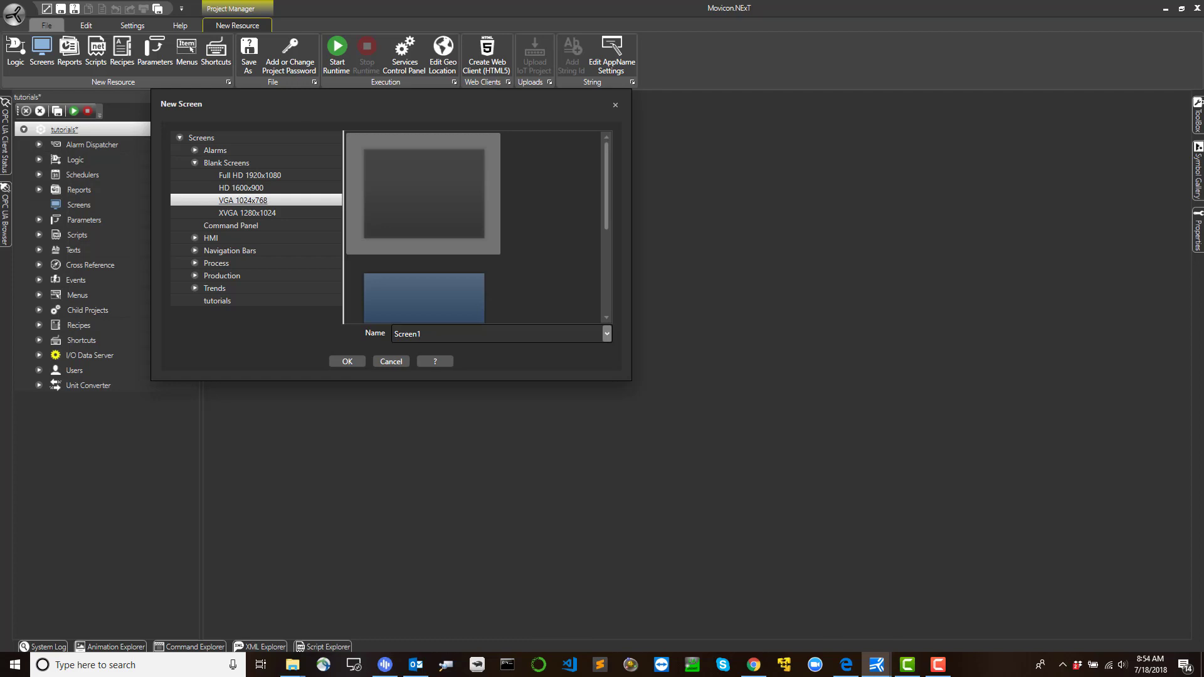
- Expand the HMI, Navigation Bars, Process, Production and Trends template groups
{"action": "left_click", "coordinate": [195, 250]}
{"action": "left_click", "coordinate": [195, 238]}
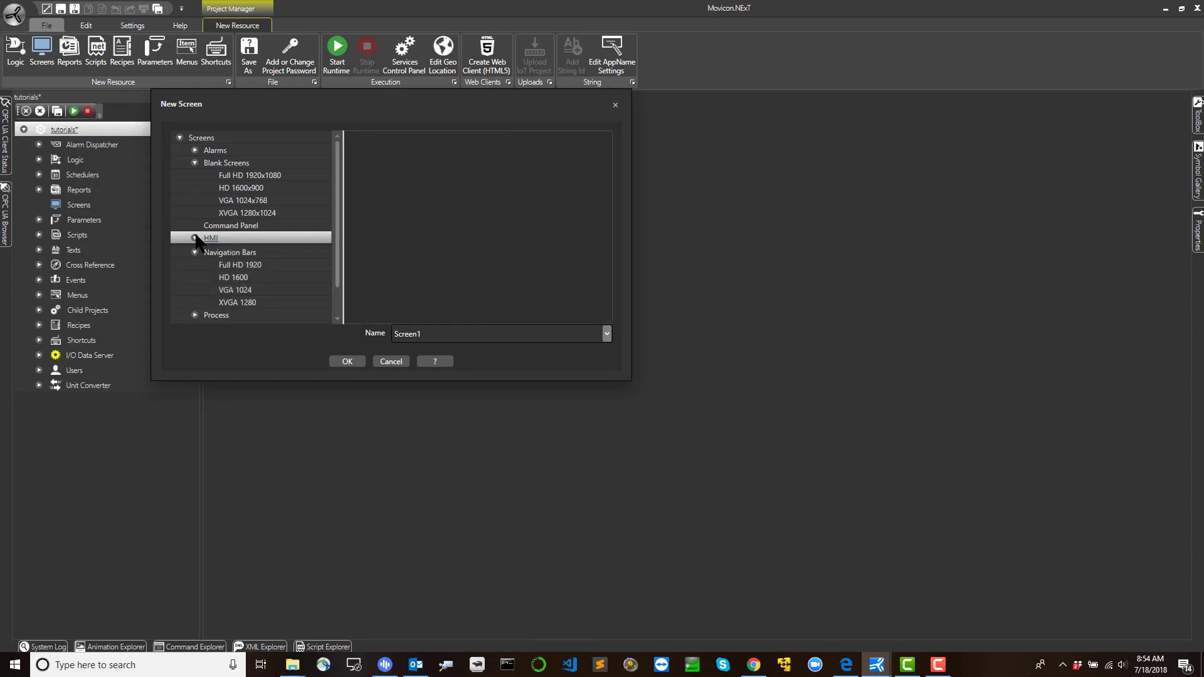
{"action": "scroll", "coordinate": [193, 295], "scroll_direction": "down", "scroll_amount": 2}
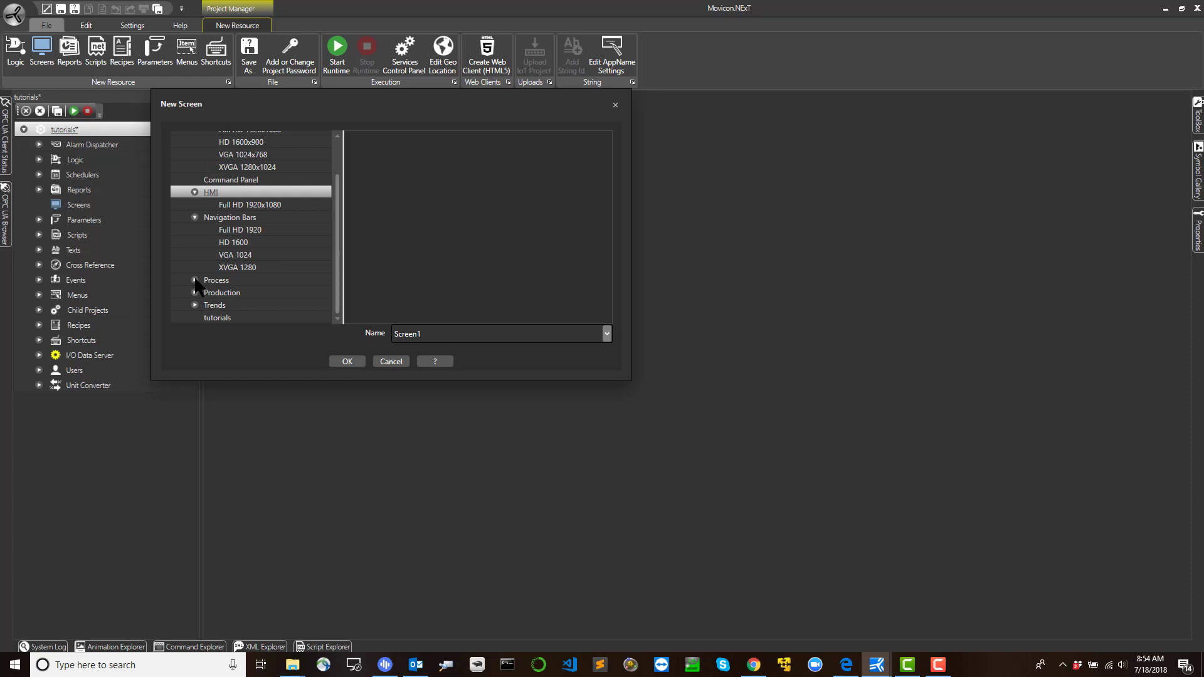
{"action": "left_click", "coordinate": [196, 277]}
{"action": "left_click", "coordinate": [196, 292]}
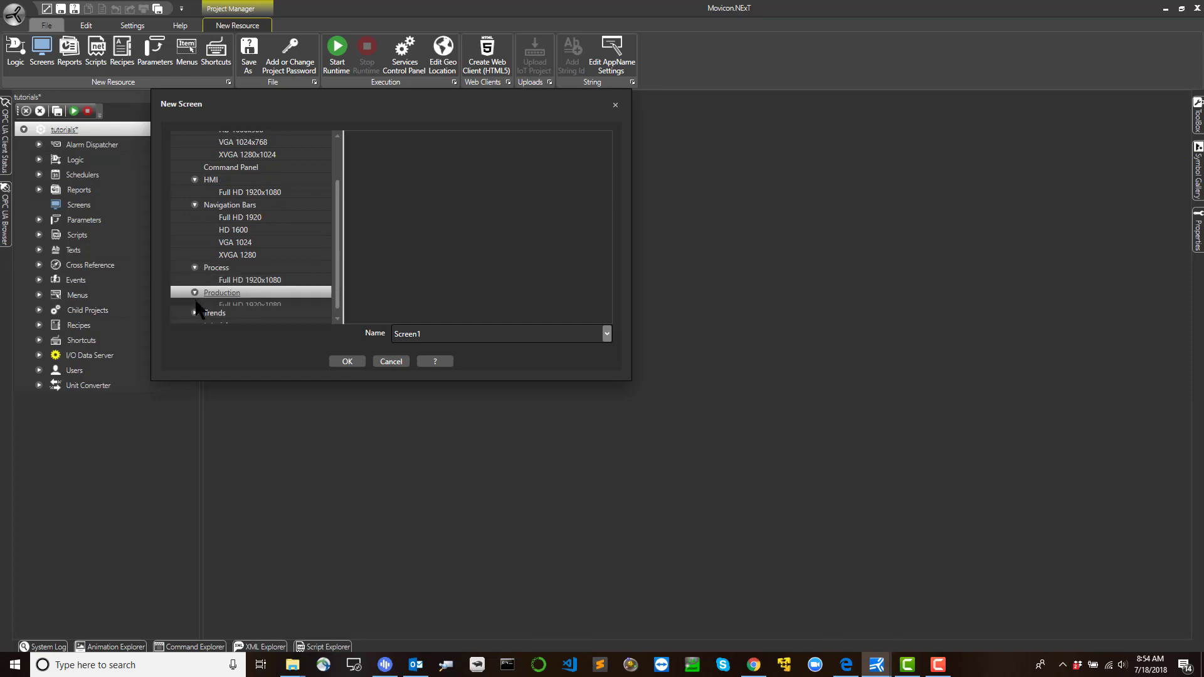
{"action": "left_click", "coordinate": [196, 306]}
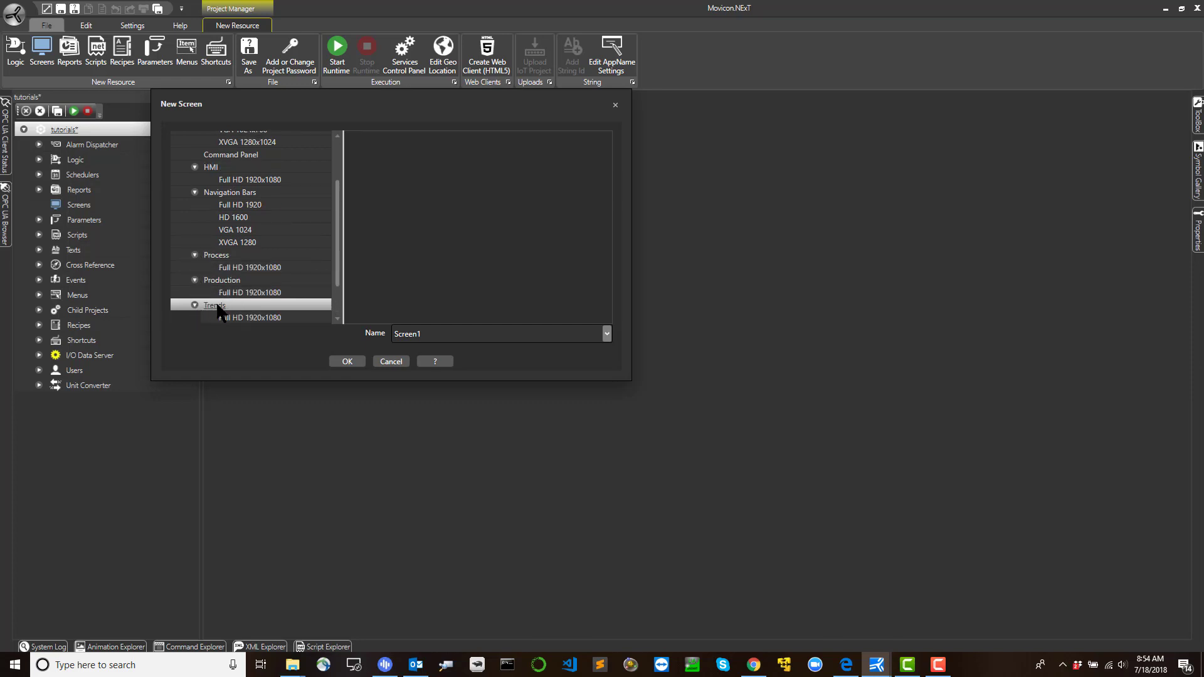
{"action": "scroll", "coordinate": [212, 314], "scroll_direction": "up", "scroll_amount": 5}
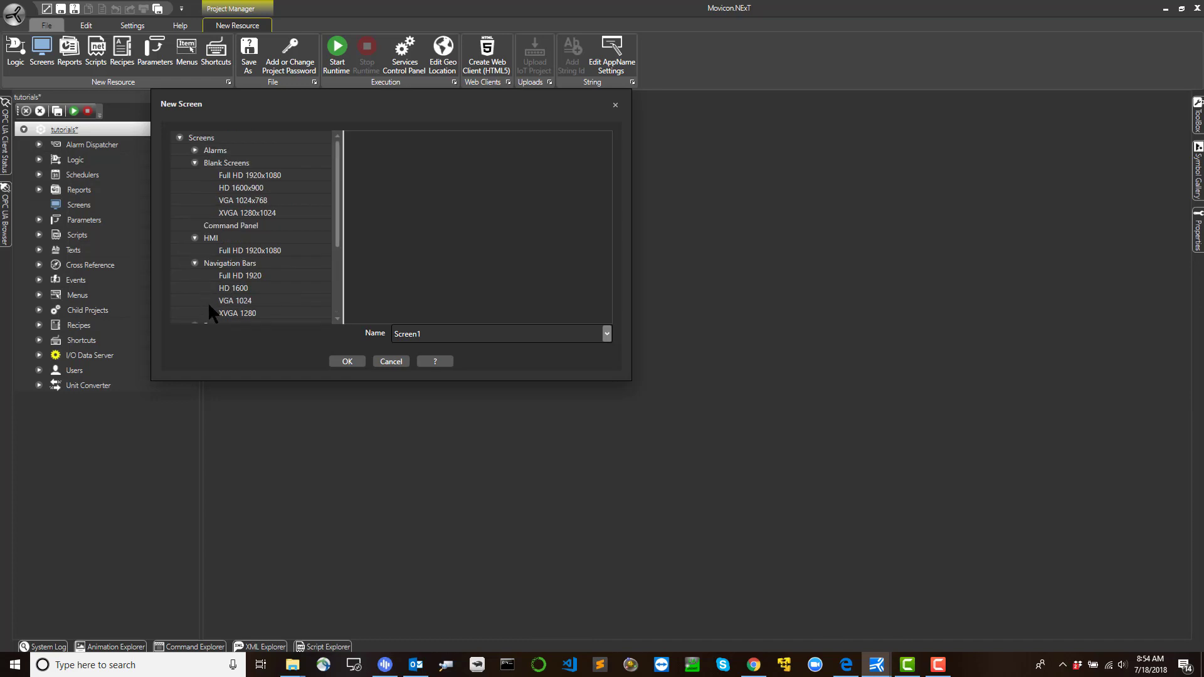
- Preview the blank Full HD, HD, VGA and XVGA templates plus HMI and navigation bar templates
{"action": "left_click", "coordinate": [236, 176]}
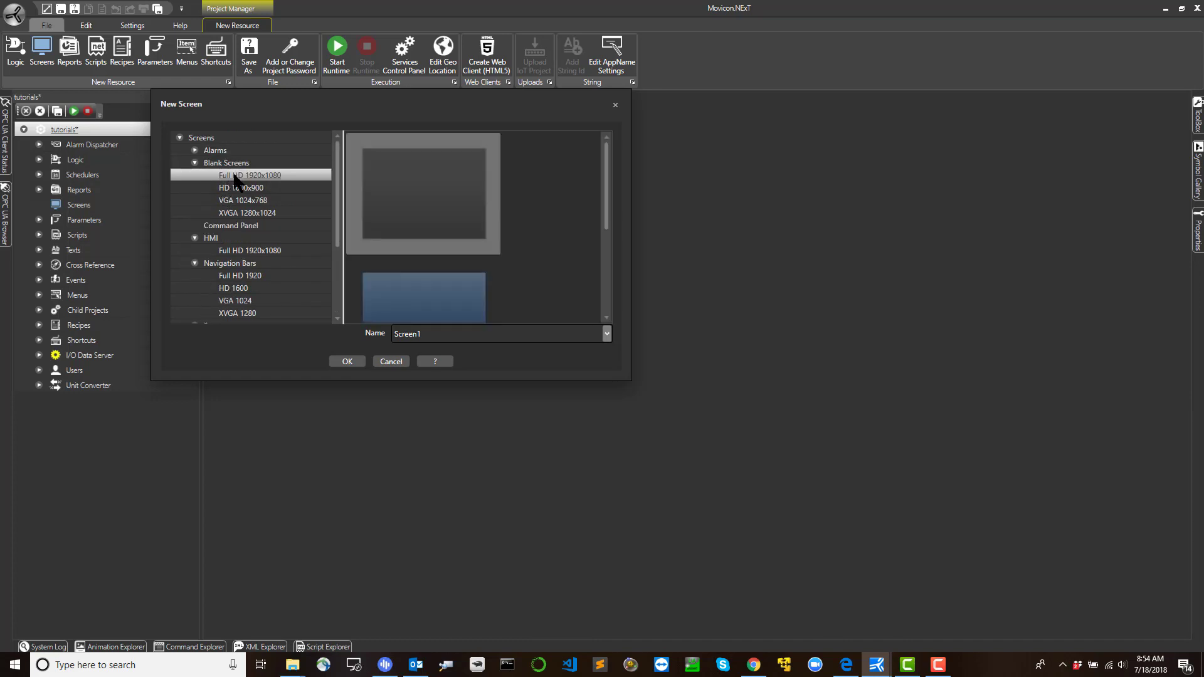
{"action": "left_click", "coordinate": [238, 190]}
{"action": "left_click", "coordinate": [239, 201]}
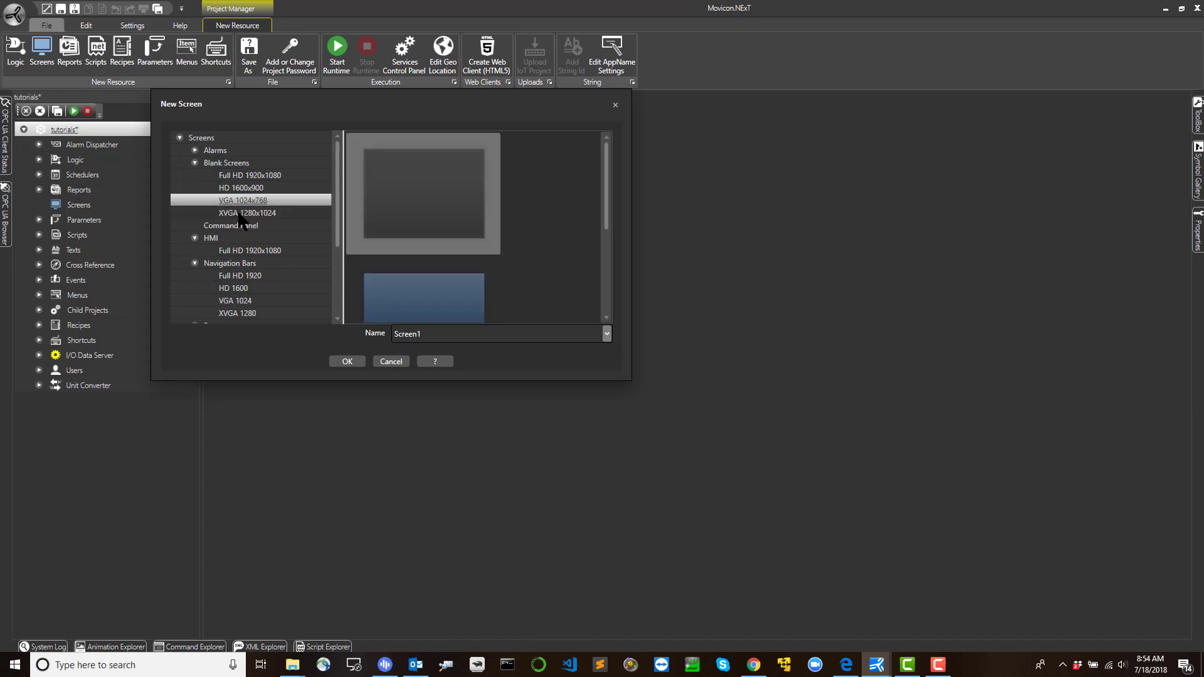
{"action": "left_click", "coordinate": [239, 213]}
{"action": "left_click", "coordinate": [240, 251]}
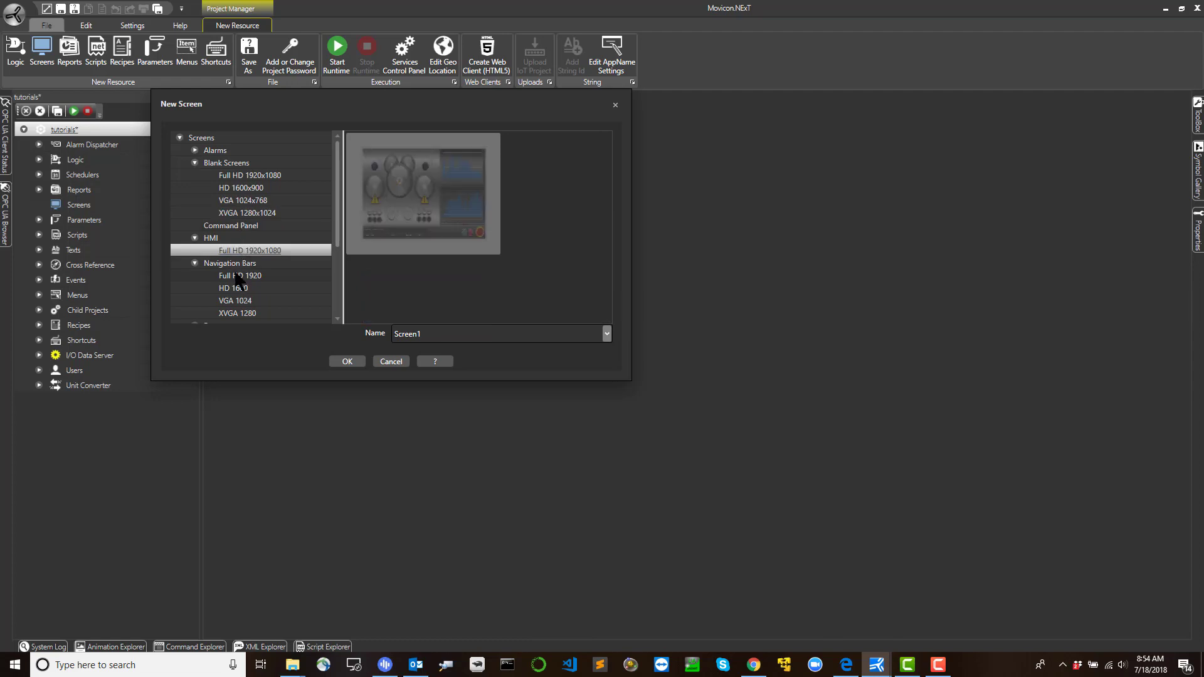
{"action": "left_click", "coordinate": [240, 276]}
{"action": "left_click", "coordinate": [236, 289]}
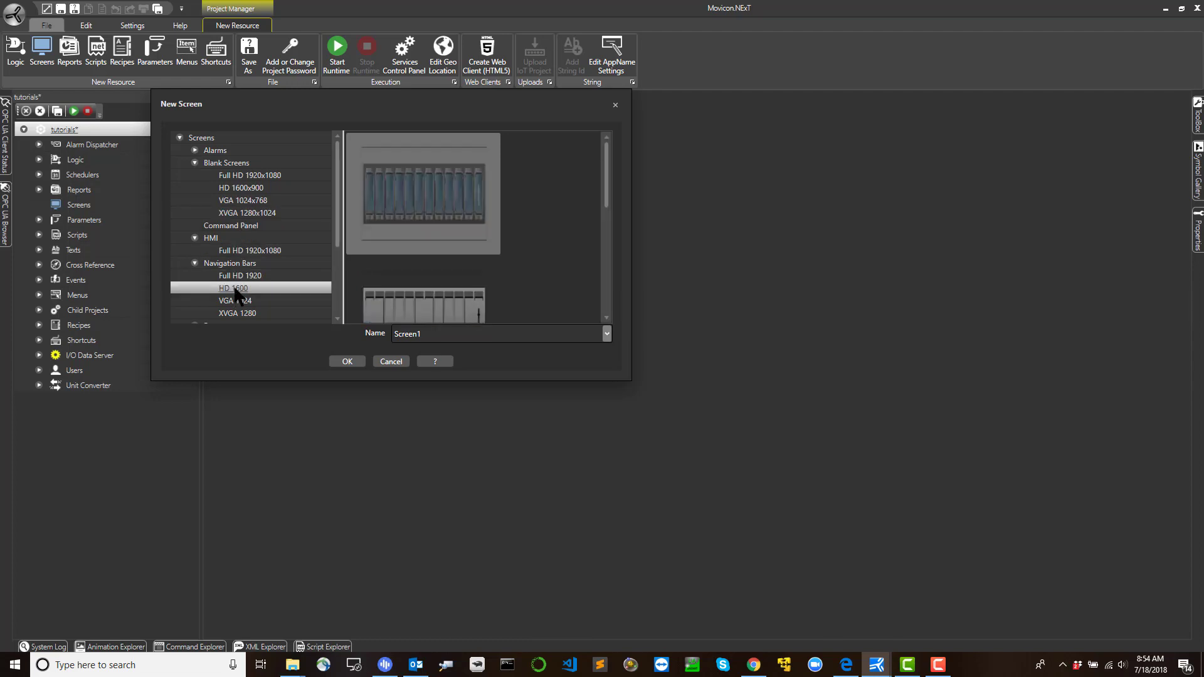
- Preview the VGA 1024 navigation bar and Process templates, then choose blank Full HD 1920x1080
{"action": "scroll", "coordinate": [239, 286], "scroll_direction": "down", "scroll_amount": 3}
{"action": "left_click", "coordinate": [237, 188]}
{"action": "left_click", "coordinate": [244, 212]}
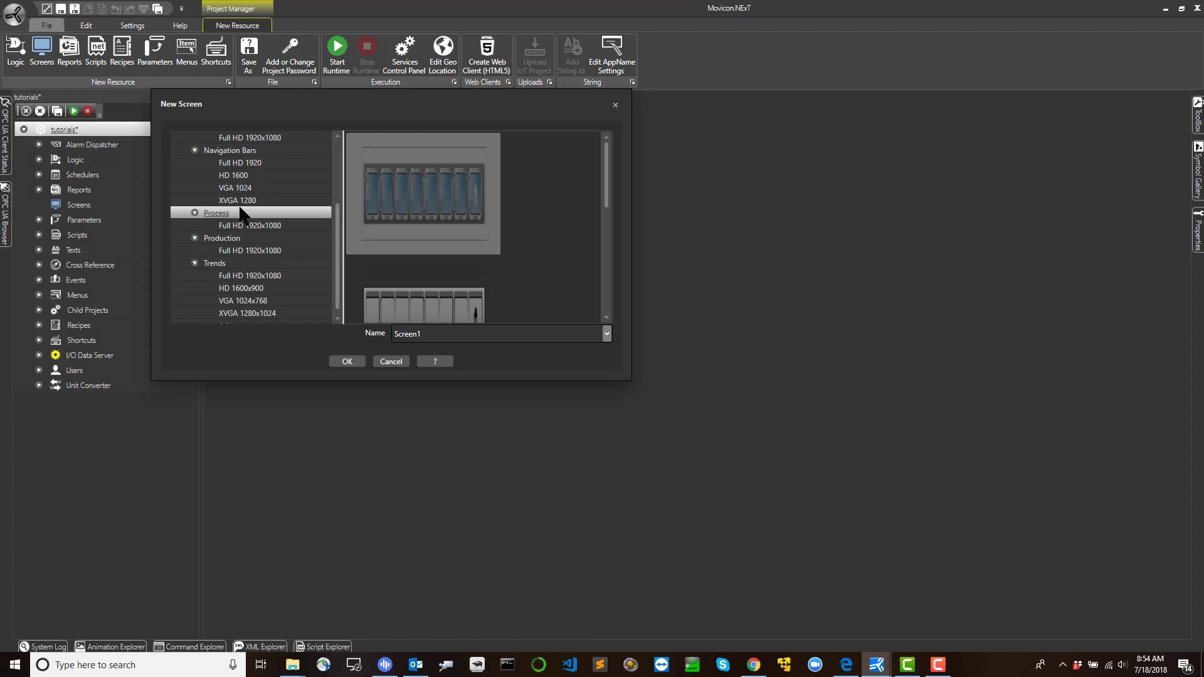
{"action": "scroll", "coordinate": [232, 266], "scroll_direction": "up", "scroll_amount": 3}
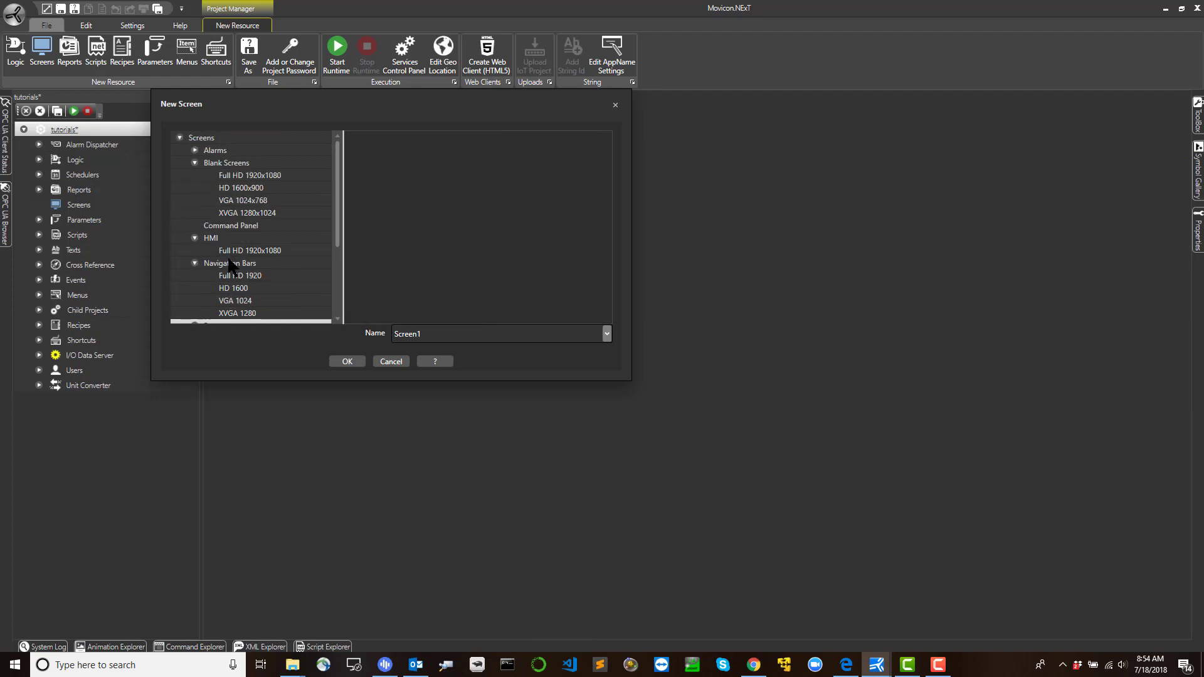
{"action": "left_click", "coordinate": [244, 175]}
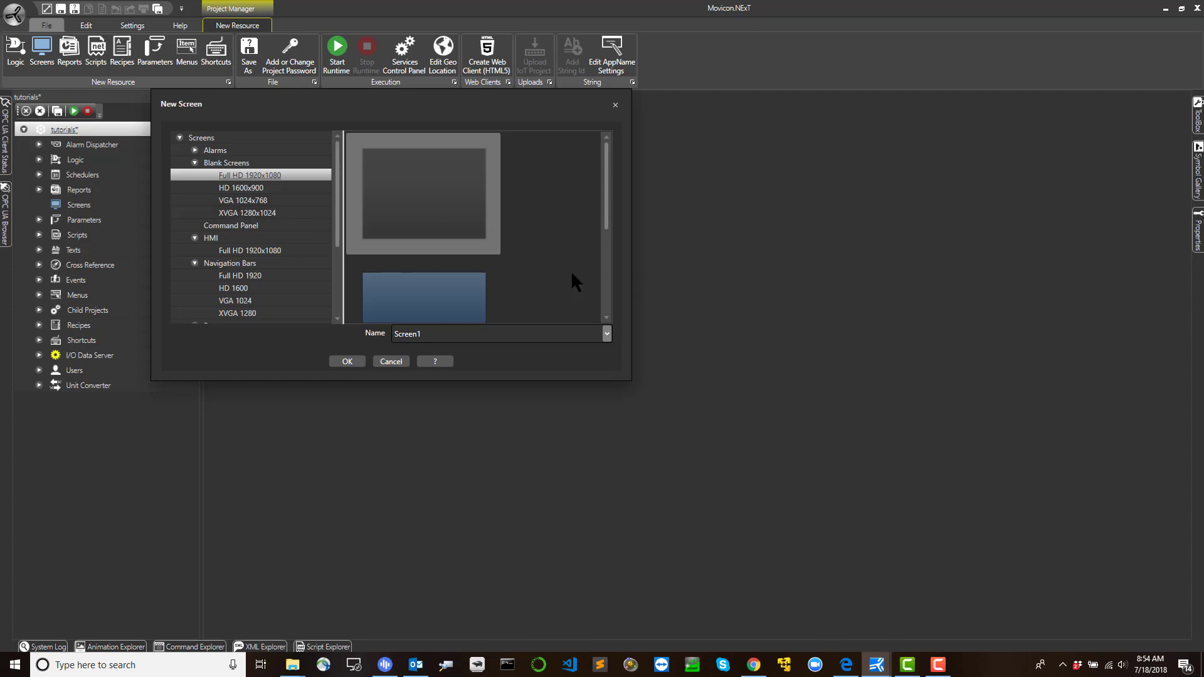
- Name the new Full HD screen 'Test' instead of Screen1 and create it
{"action": "left_click", "coordinate": [438, 332]}
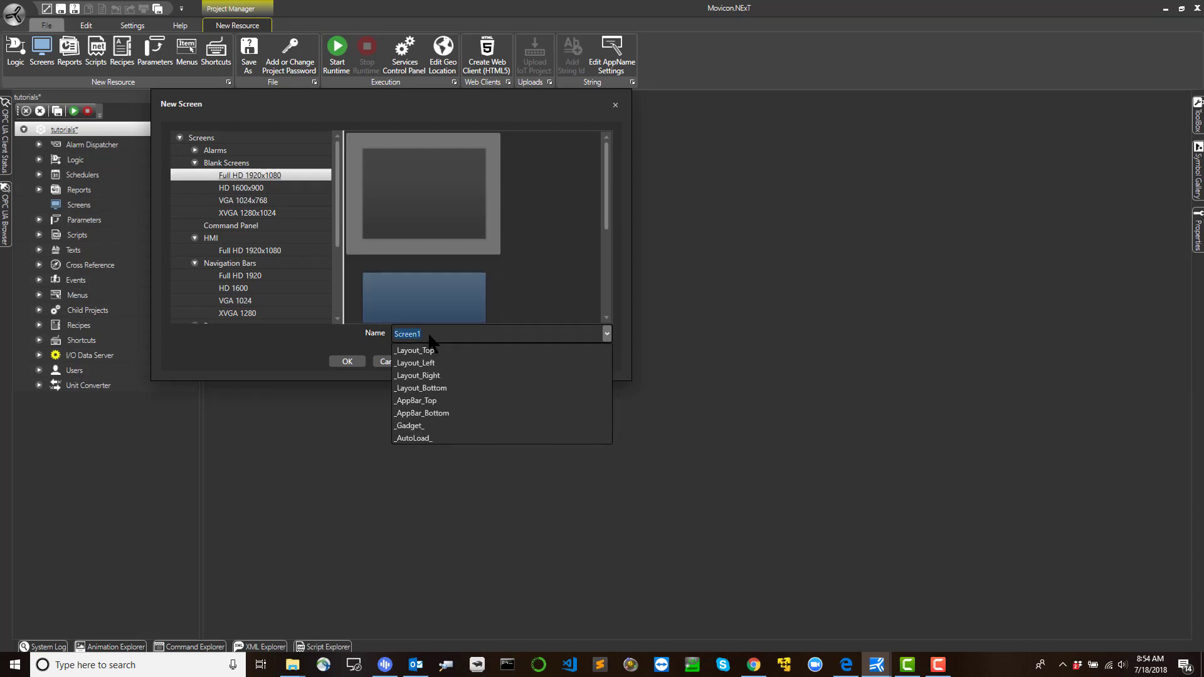
{"action": "key", "text": "BackSpace"}
{"action": "type", "text": "Test"}
{"action": "left_click", "coordinate": [359, 362]}
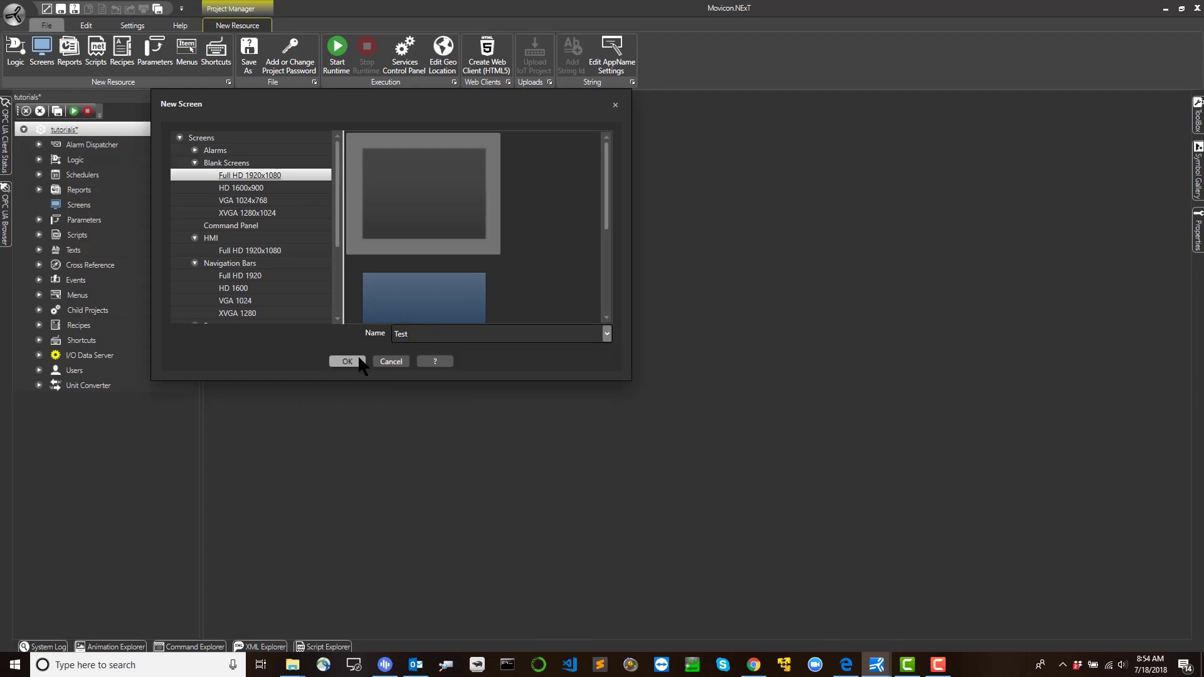
{"action": "left_click", "coordinate": [359, 361]}
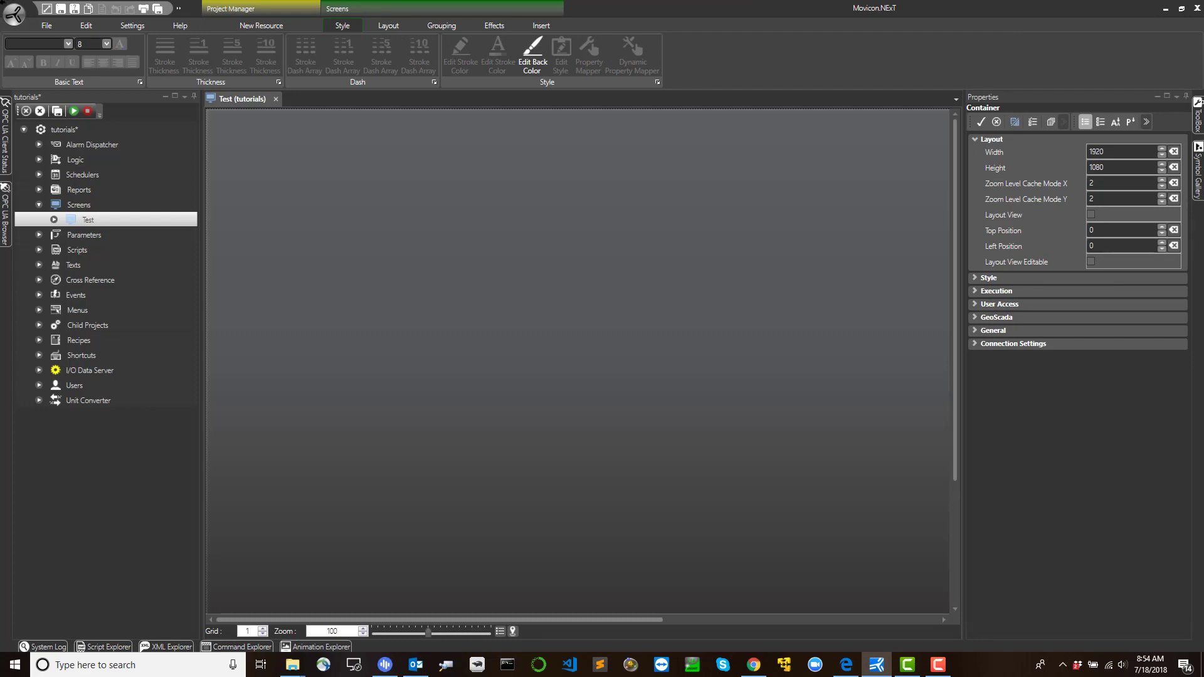
- Try the Nuance27 and Nuance28 gradients, then apply Nuance29 as the screen background
{"action": "left_click", "coordinate": [532, 61]}
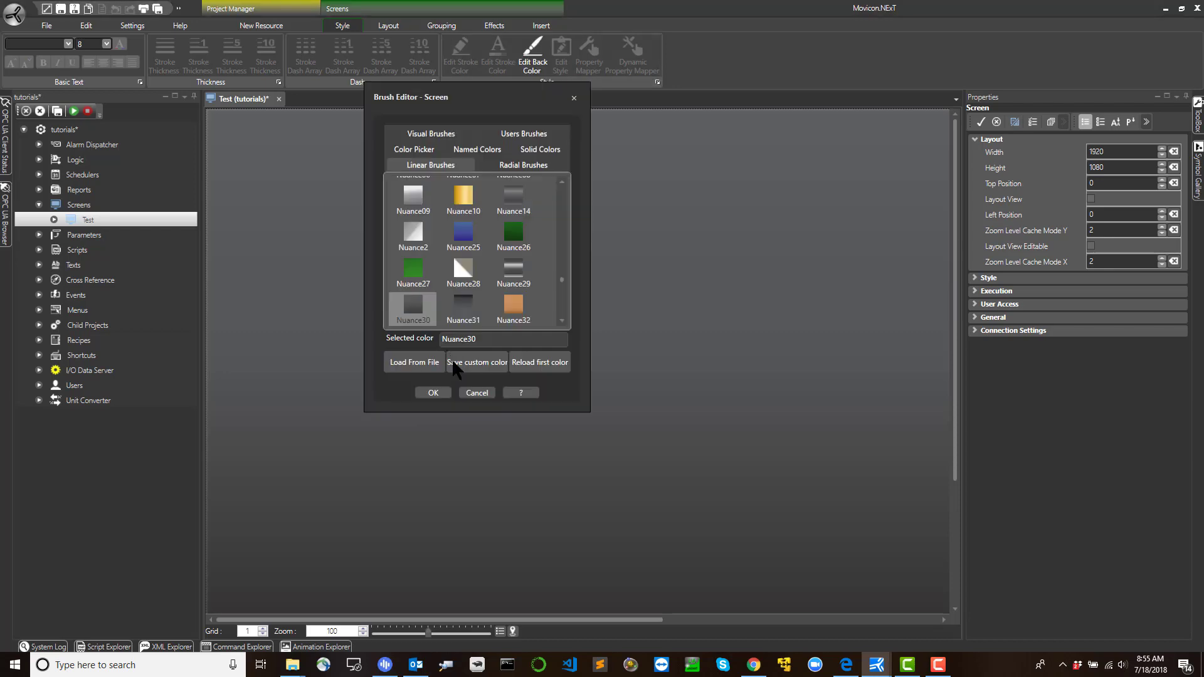
{"action": "left_click", "coordinate": [414, 268]}
{"action": "left_click", "coordinate": [462, 270]}
{"action": "left_click", "coordinate": [514, 270]}
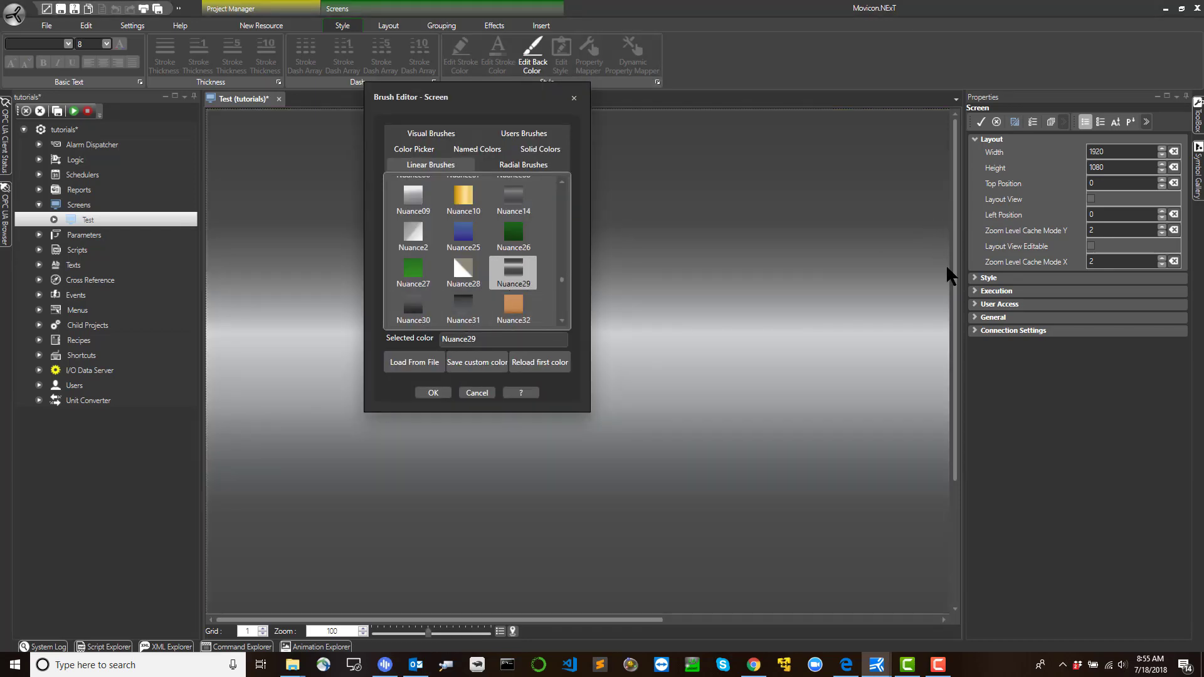
{"action": "key", "text": "Return"}
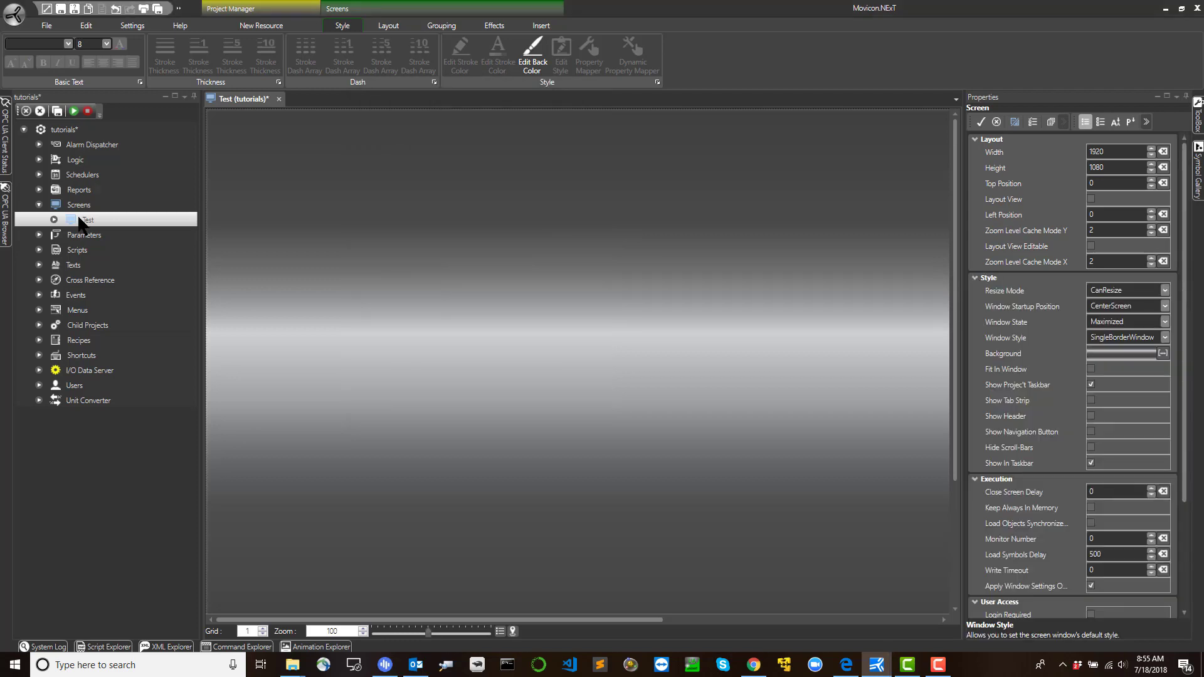
- Rename the Test screen to 'Test_alpha' and confirm saving it
{"action": "mouse_move", "coordinate": [85, 225]}
{"action": "left_click", "coordinate": [128, 221]}
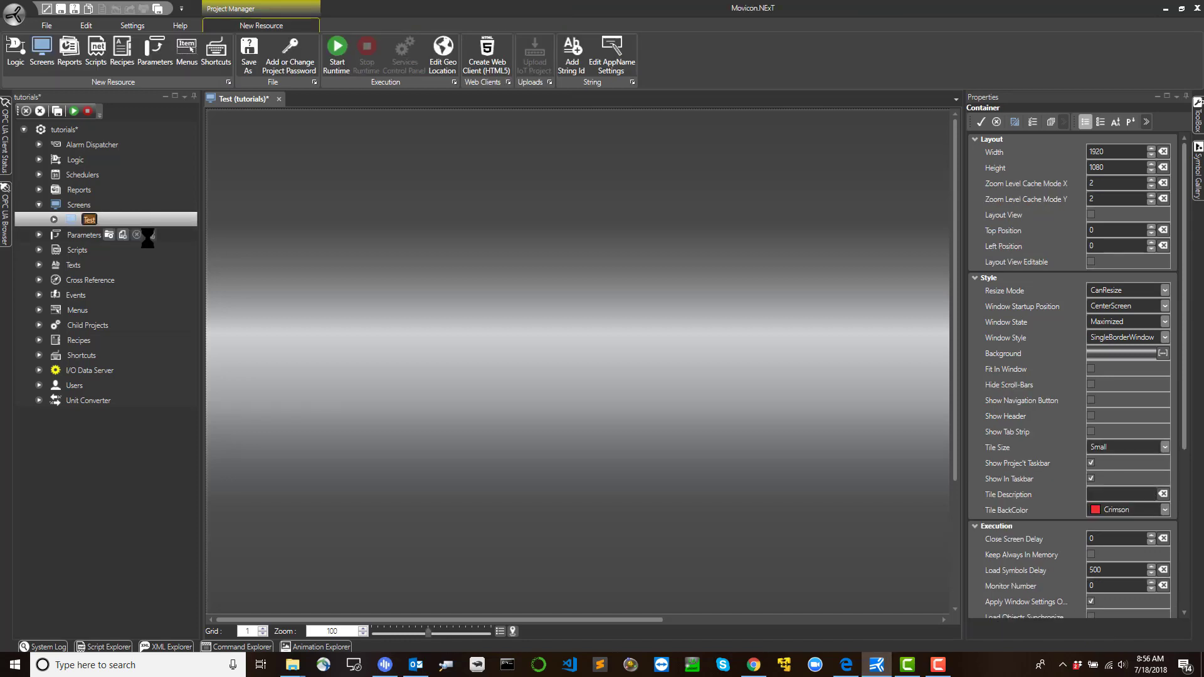
{"action": "key", "text": "End"}
{"action": "type", "text": "_alpha"}
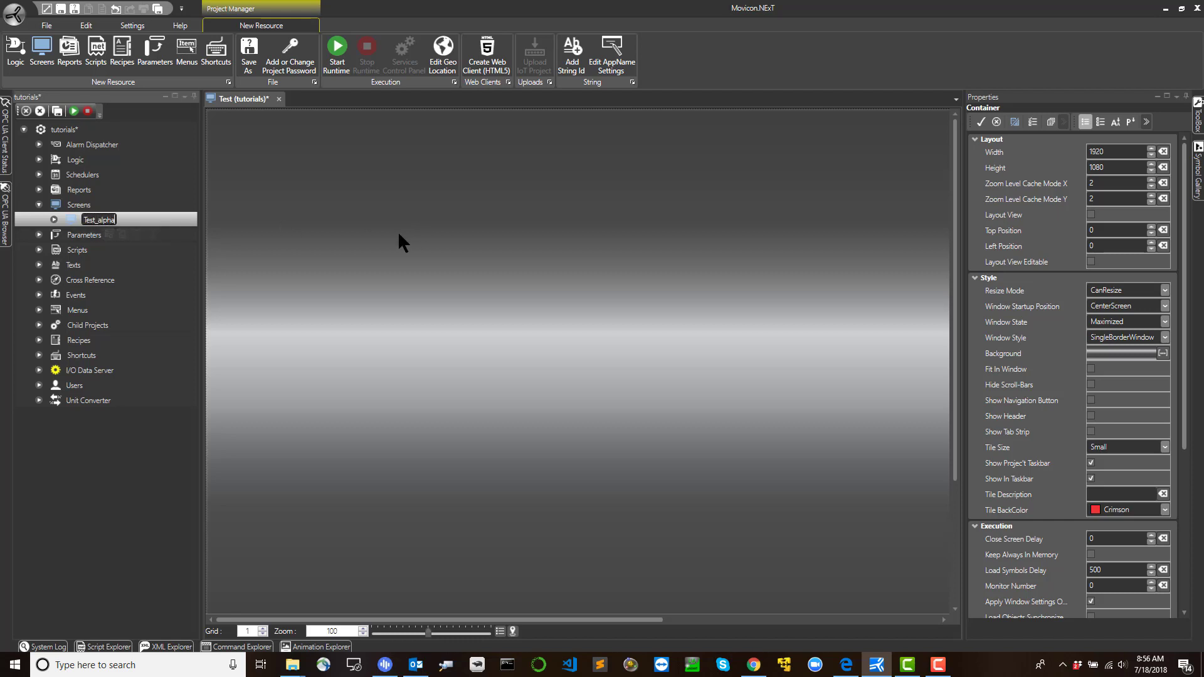
{"action": "left_click", "coordinate": [341, 268]}
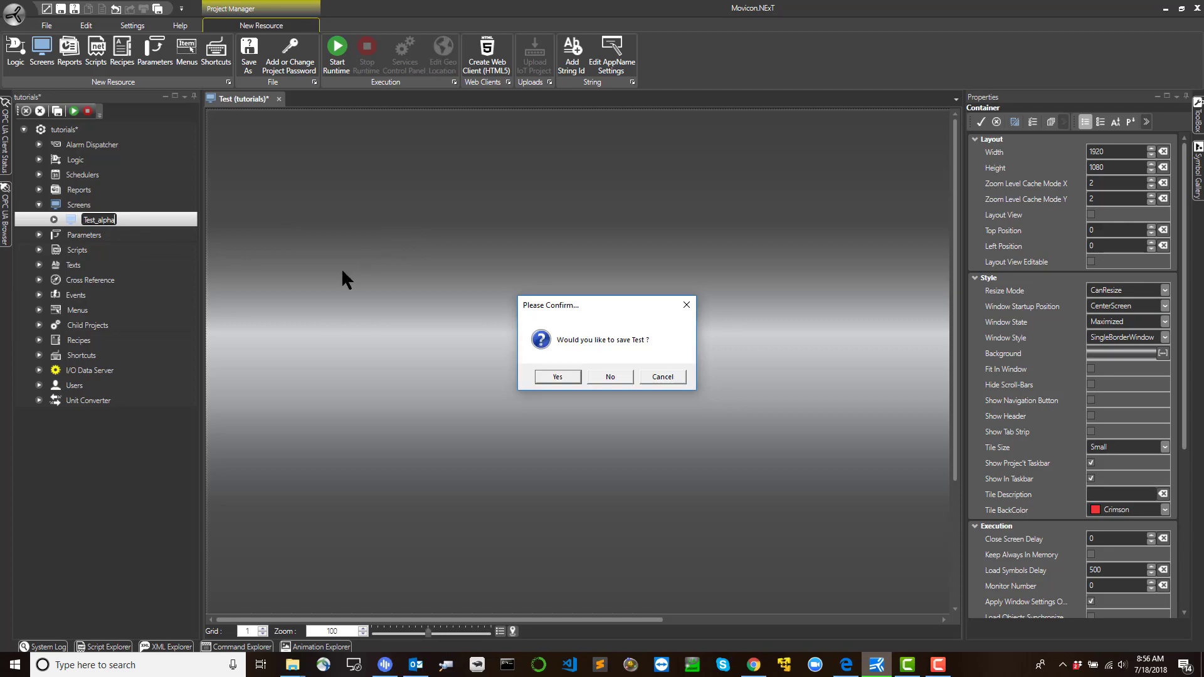
{"action": "left_click", "coordinate": [564, 374]}
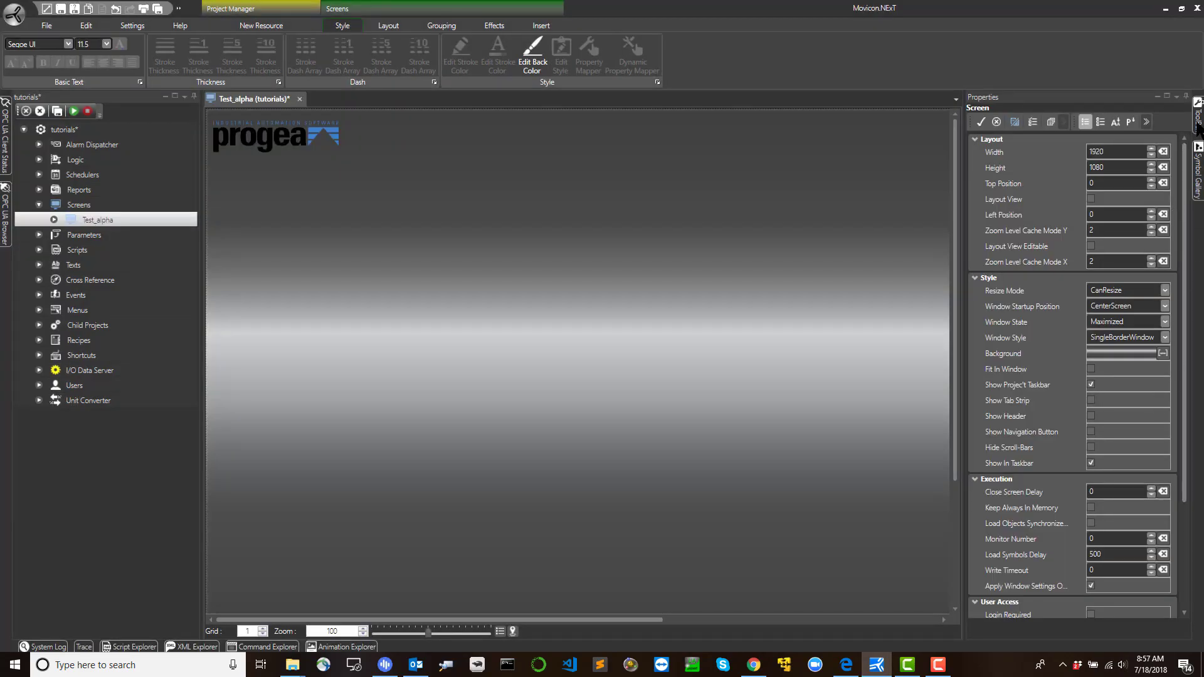
- Open and close the Symbol Gallery for the logo, then show the Grouping commands
{"action": "left_click", "coordinate": [1198, 171]}
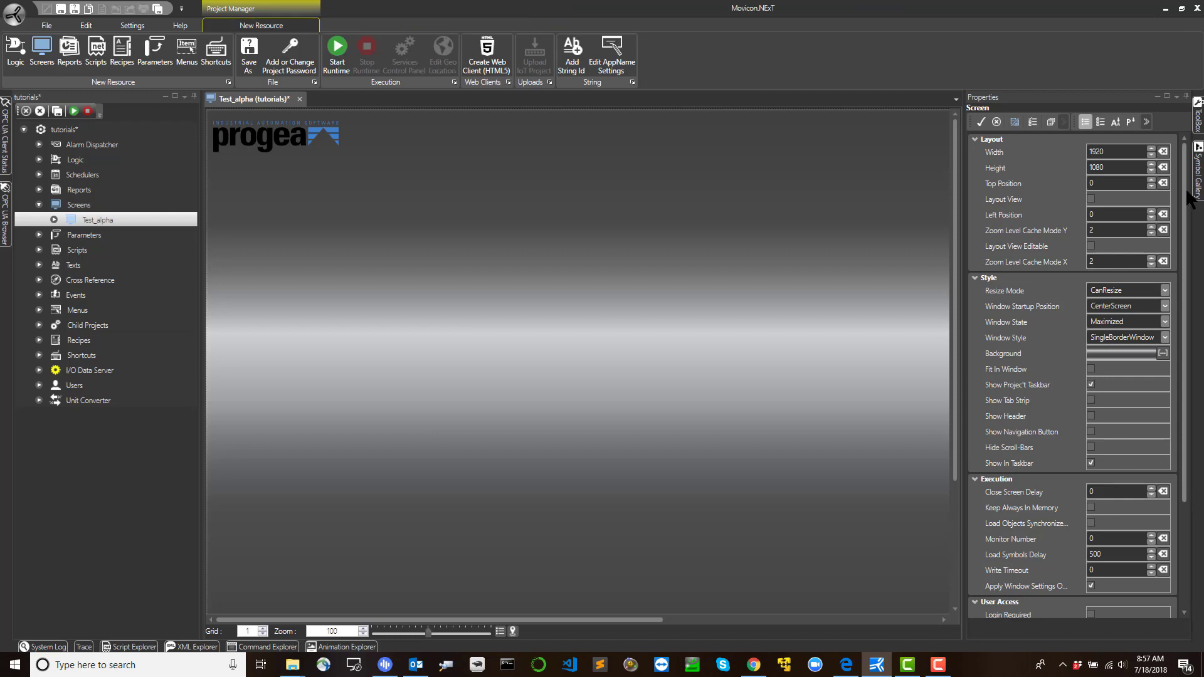
{"action": "left_click", "coordinate": [478, 202]}
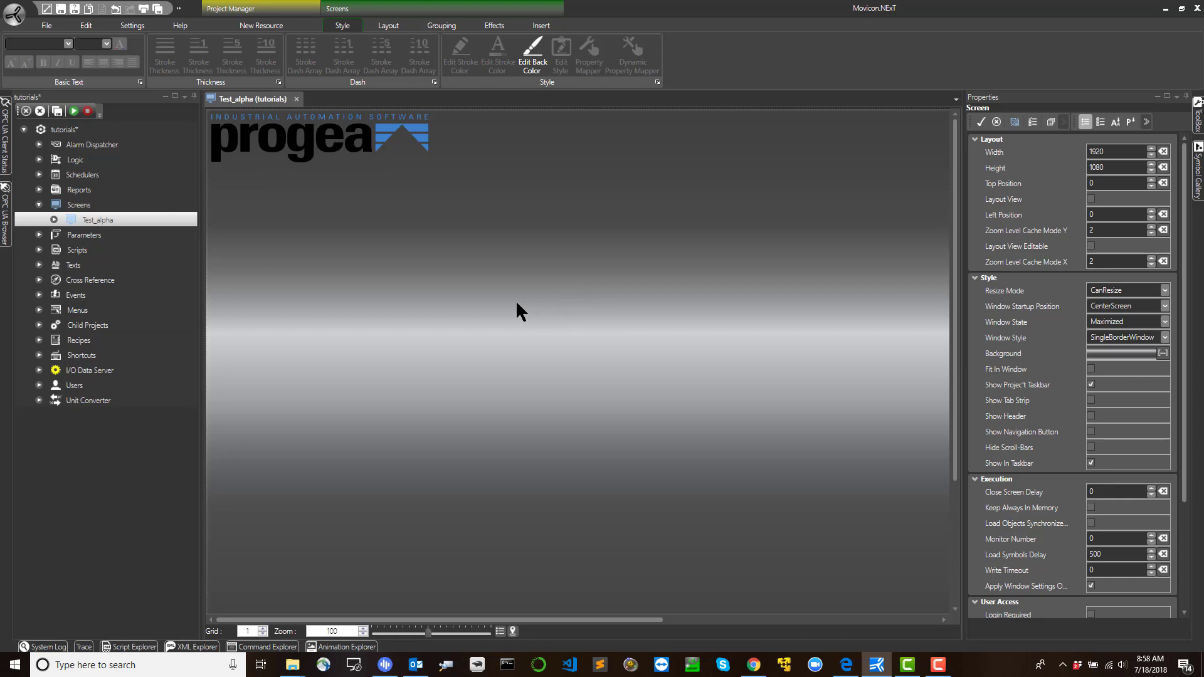
{"action": "left_click", "coordinate": [445, 27]}
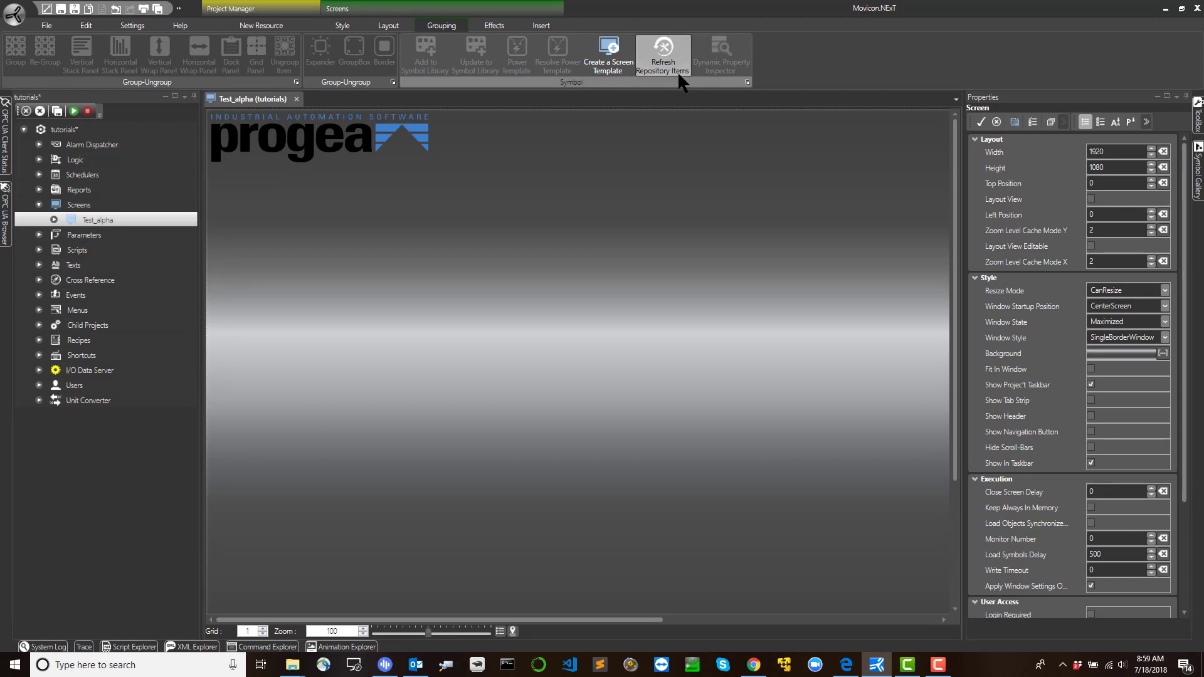
{"action": "left_click", "coordinate": [612, 60]}
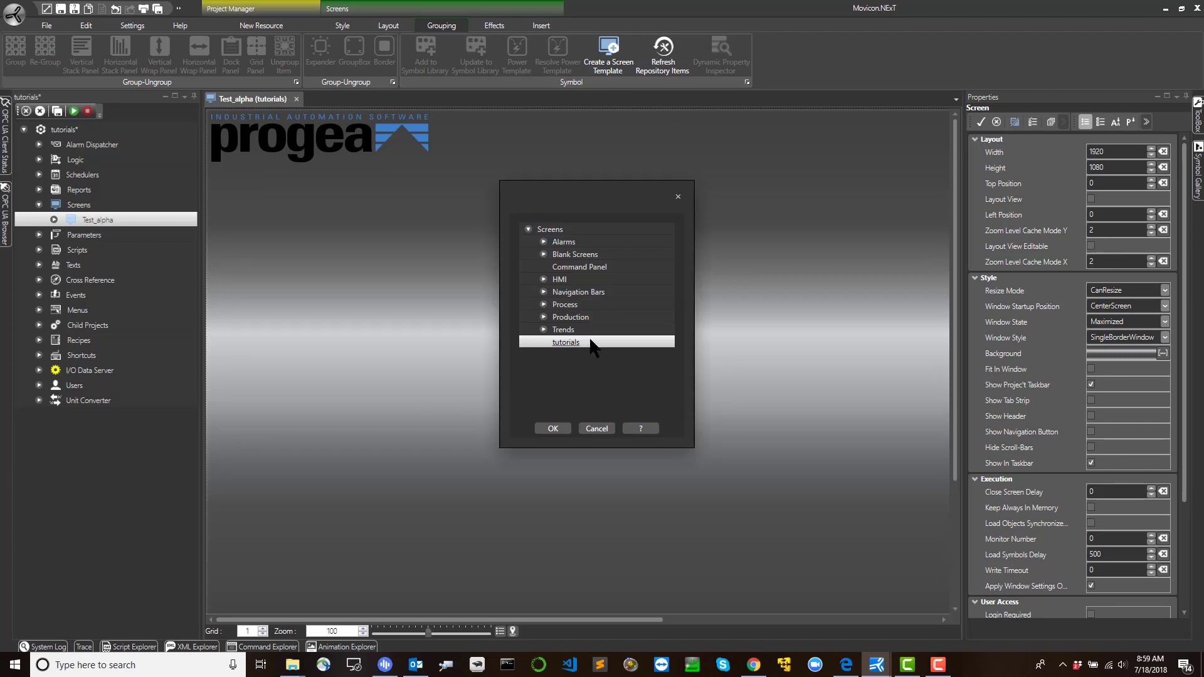
{"action": "left_click", "coordinate": [606, 430]}
{"action": "right_click", "coordinate": [512, 266]}
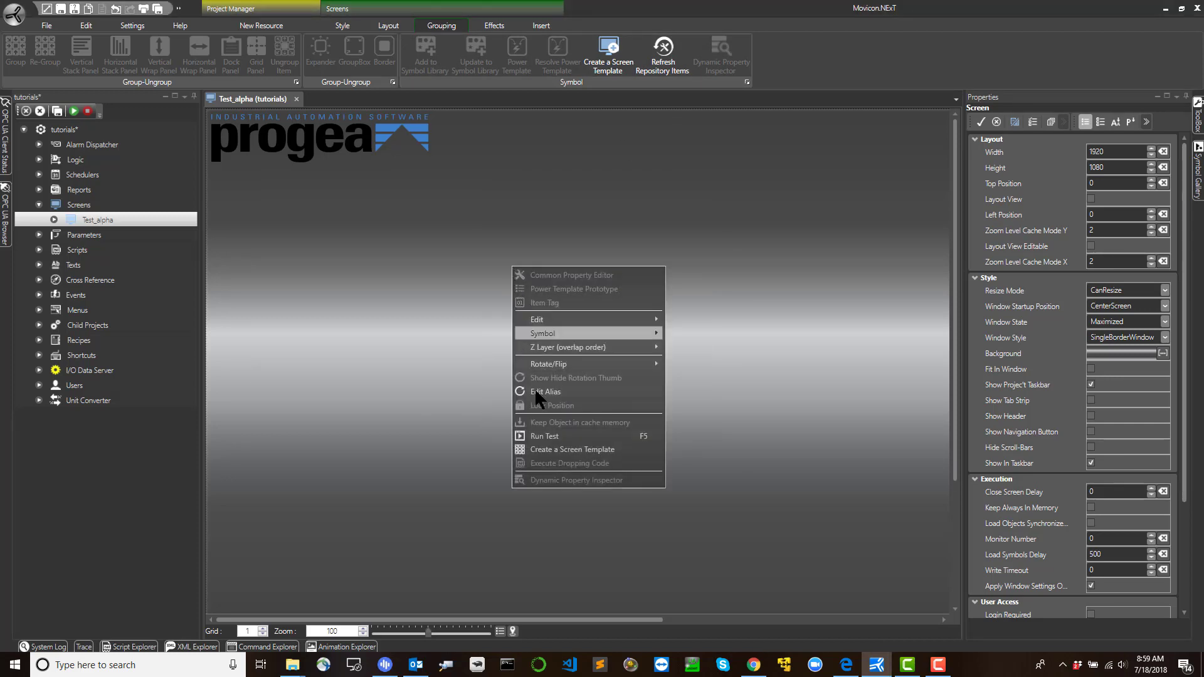
{"action": "left_click", "coordinate": [441, 399]}
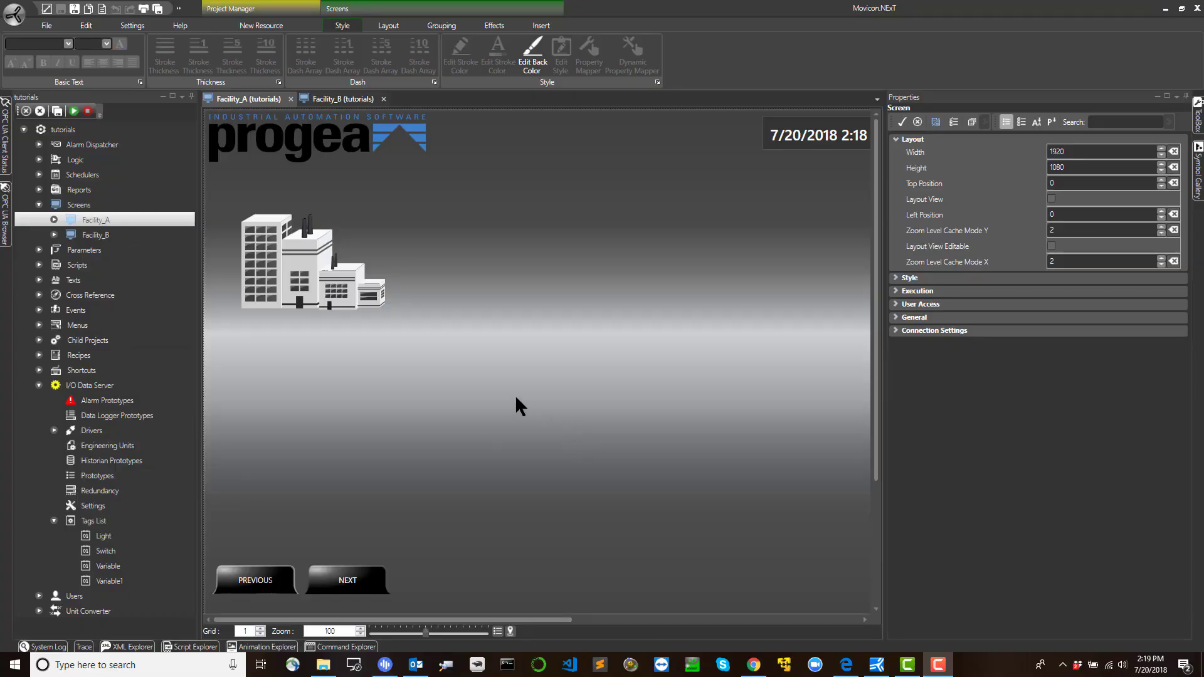
- Create a screen template from the current screen in the tutorials category
{"action": "right_click", "coordinate": [502, 377]}
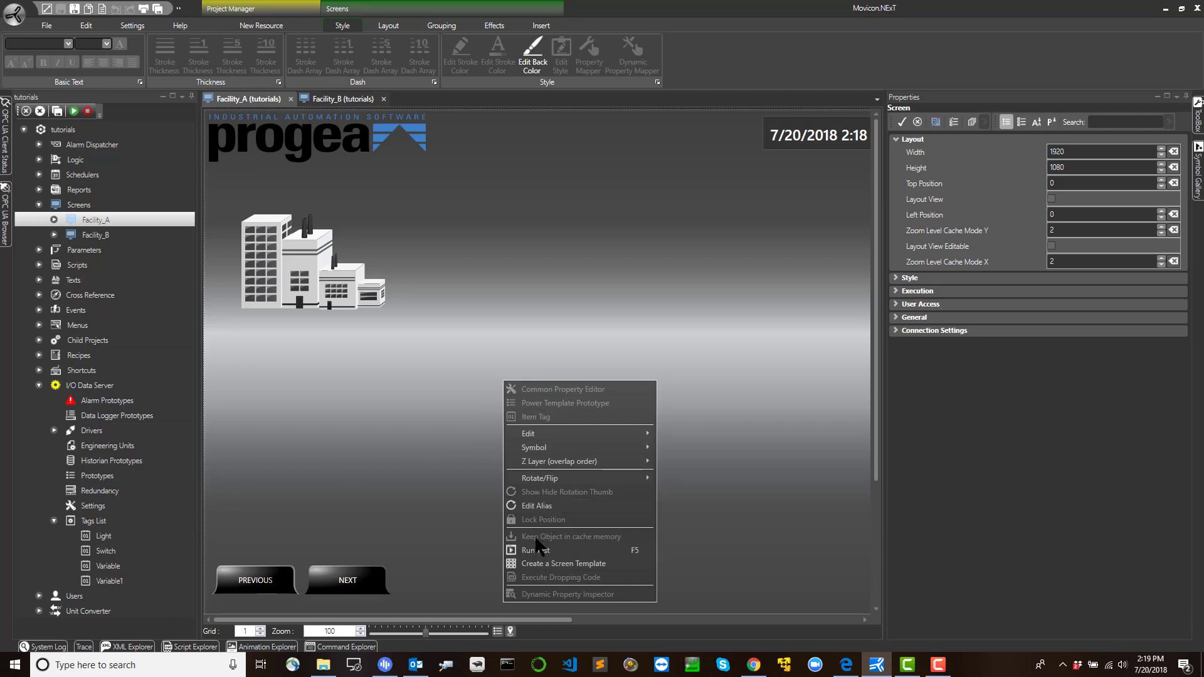
{"action": "left_click", "coordinate": [537, 562]}
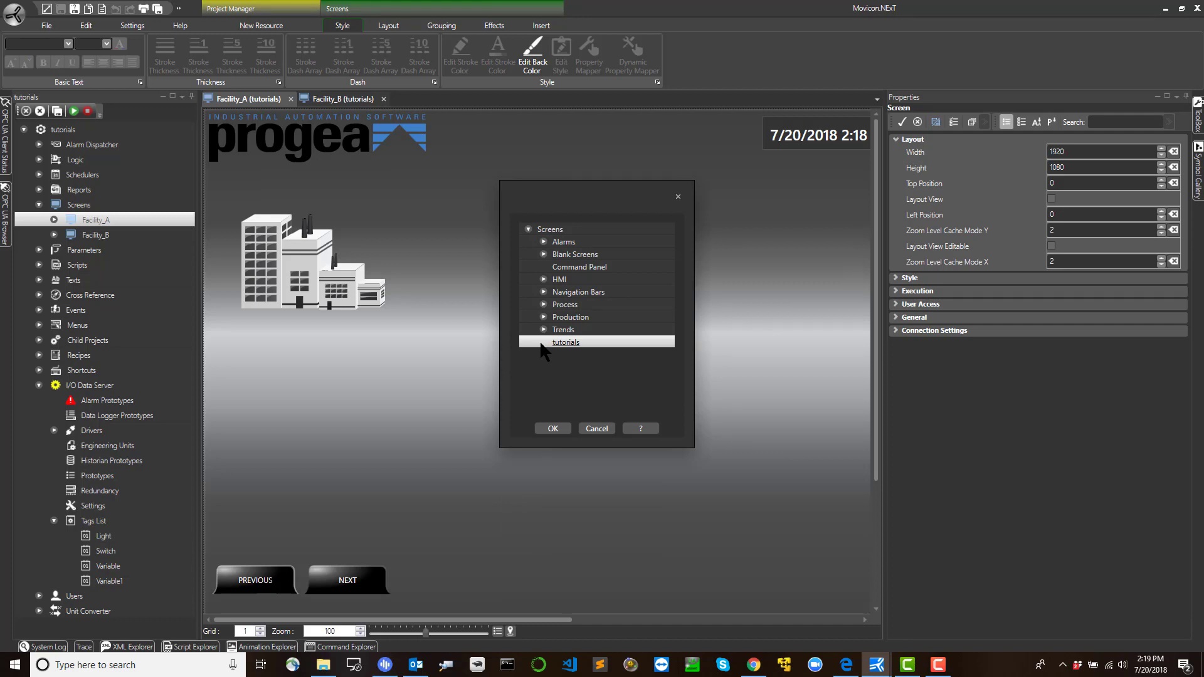
{"action": "left_click", "coordinate": [554, 429]}
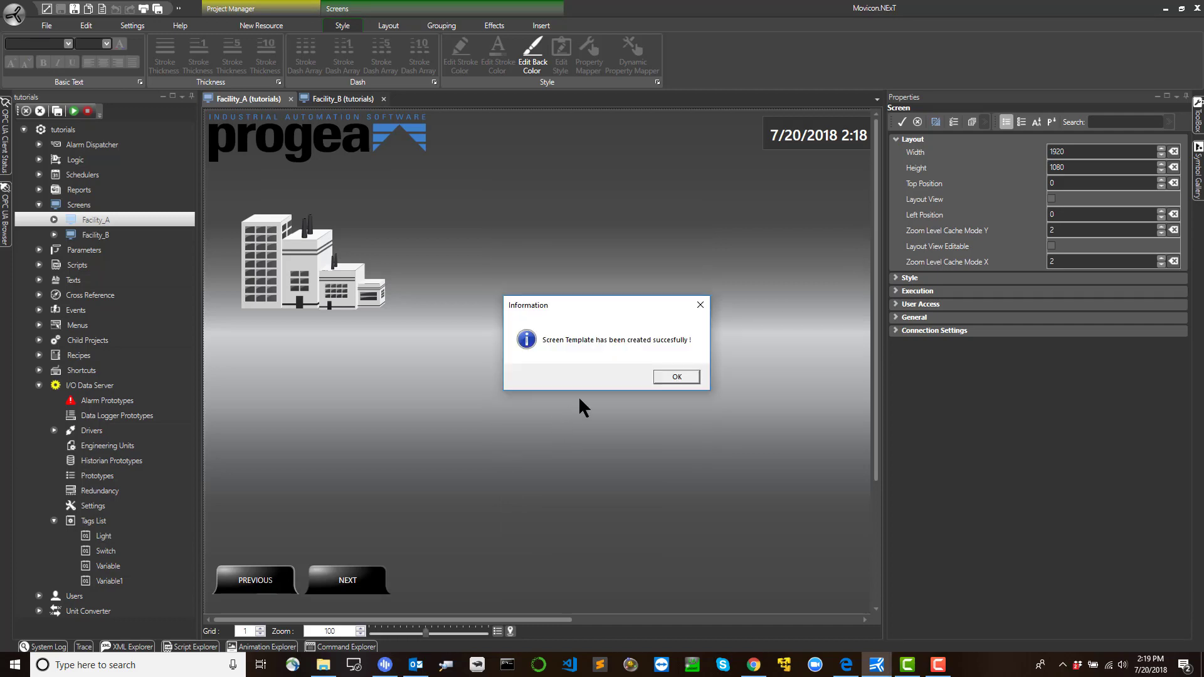
- Dismiss the success message, open the NewScreenTypes tutorials folder and select the test PNG
{"action": "left_click", "coordinate": [677, 376]}
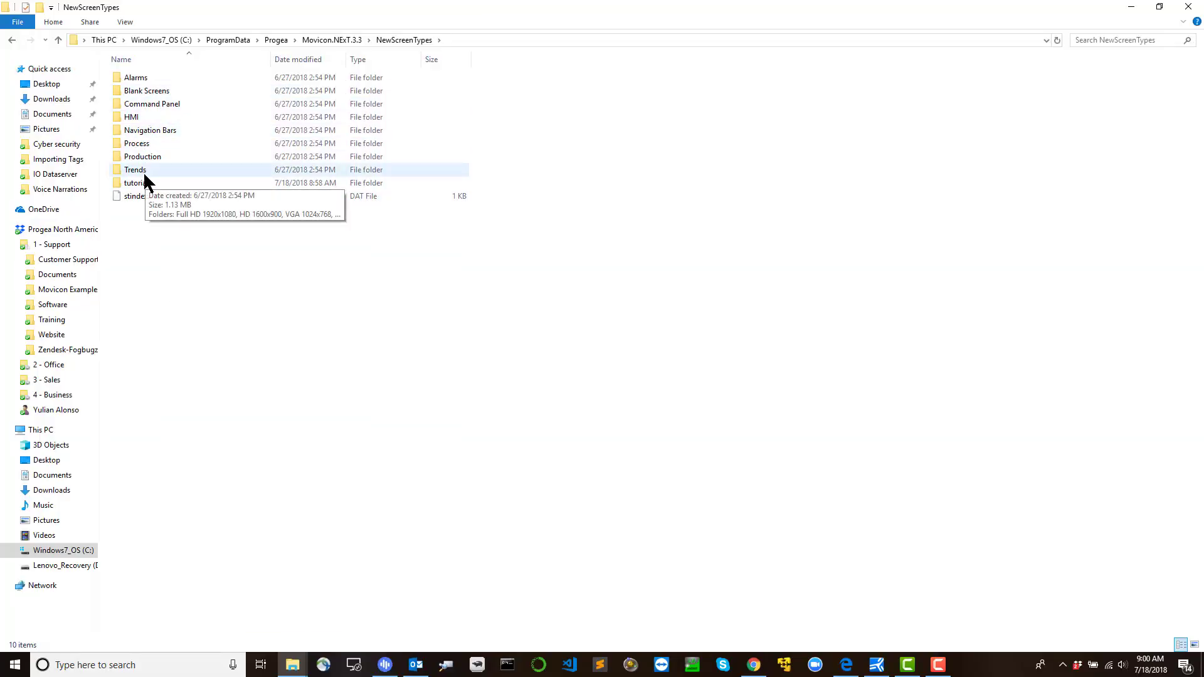
{"action": "double_click", "coordinate": [145, 182]}
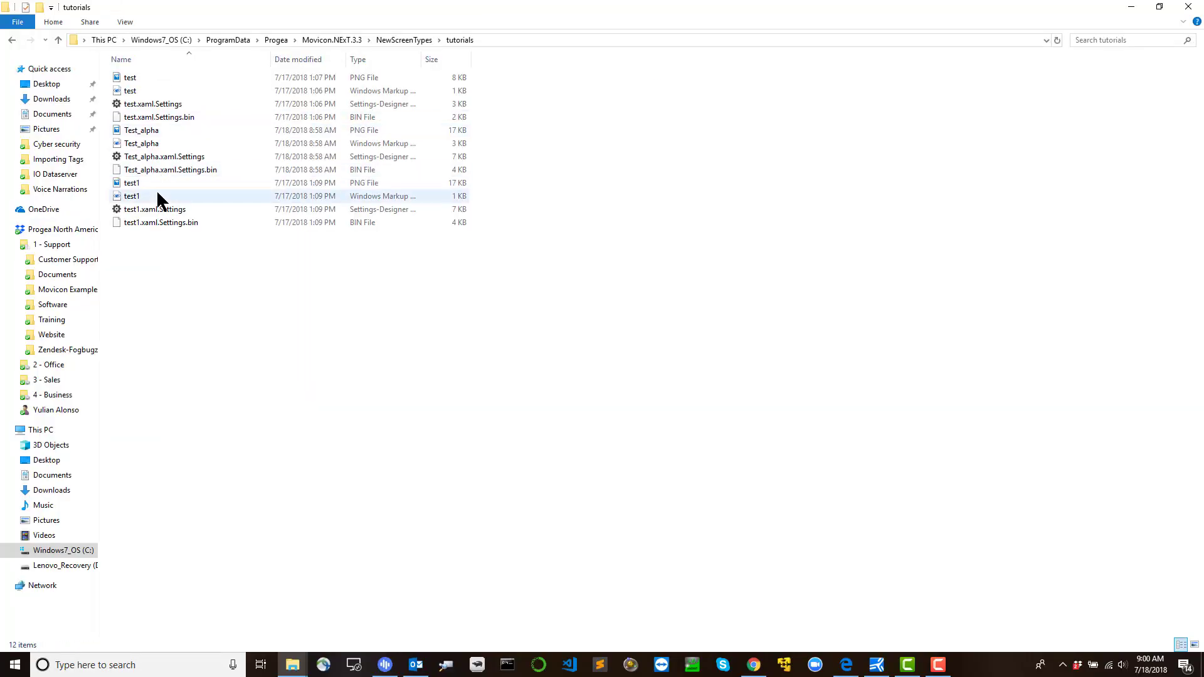
{"action": "left_click", "coordinate": [134, 78]}
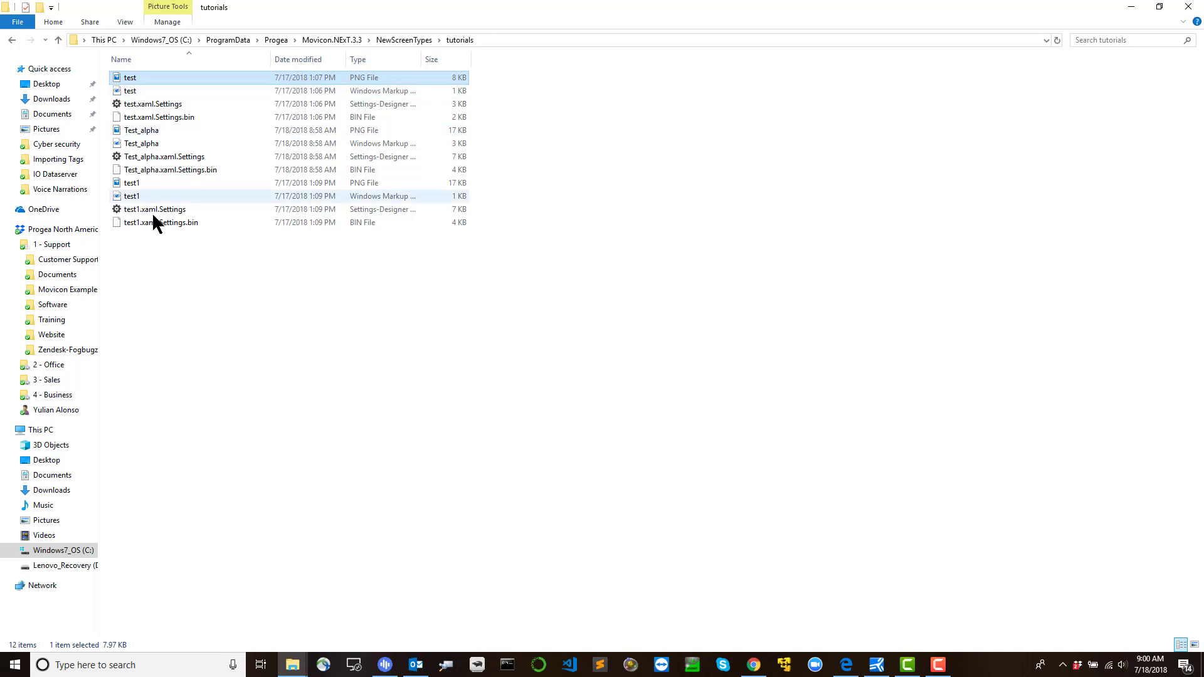